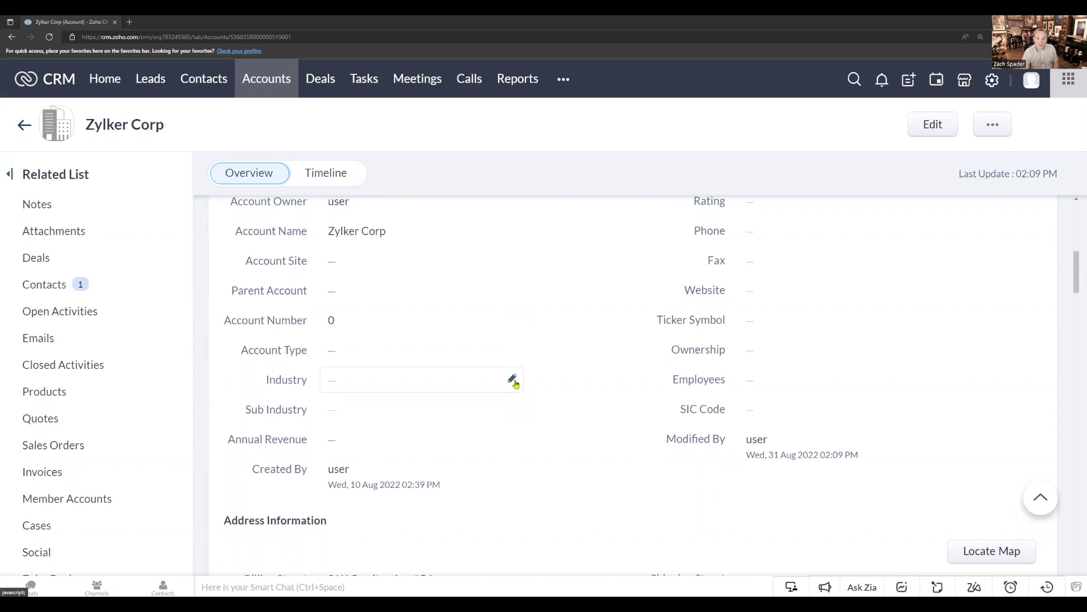
Step: Open Zylker Corp's Industry inline edit to see Non-Profit, Information Technology and Manufacturing
{"action": "left_click", "coordinate": [419, 380]}
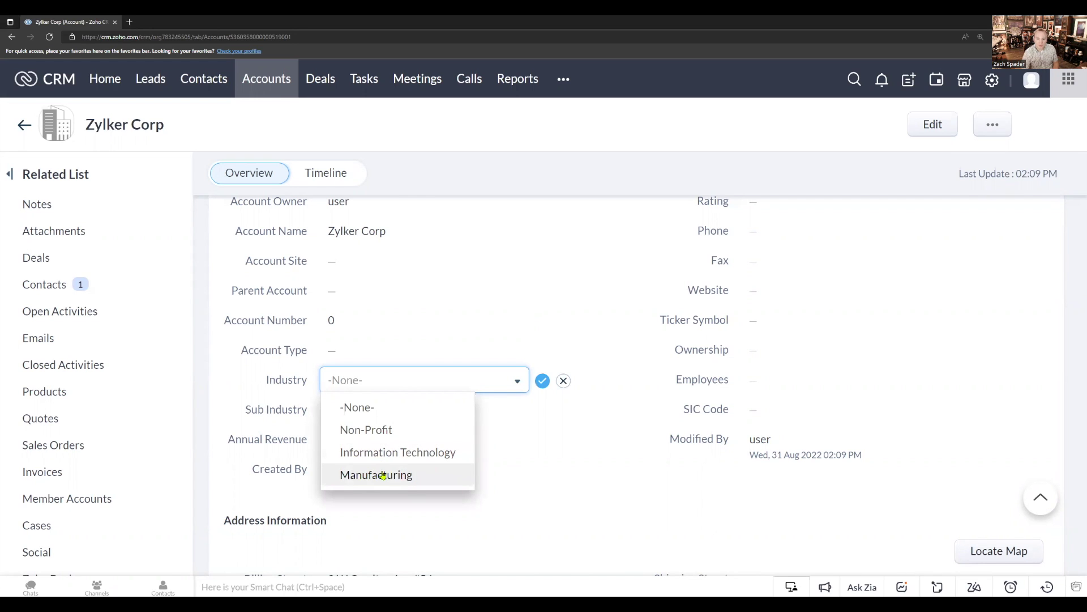
Step: Leave Industry unchanged and review the full, unfiltered list of Sub Industry options
{"action": "left_click", "coordinate": [562, 381]}
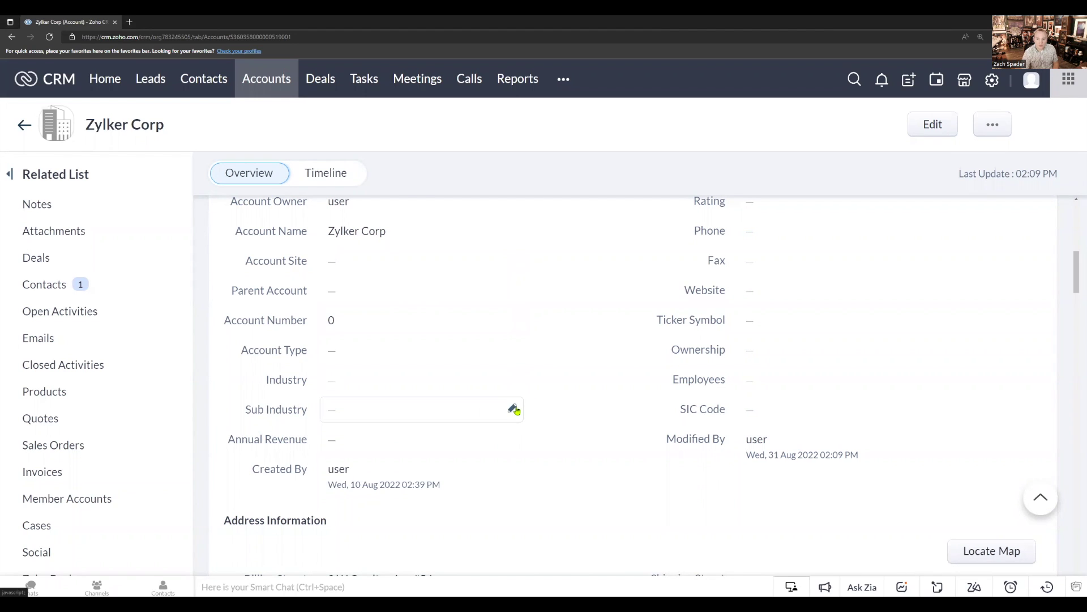
{"action": "left_click", "coordinate": [515, 410]}
{"action": "scroll", "coordinate": [462, 363], "scroll_direction": "down", "scroll_amount": 3}
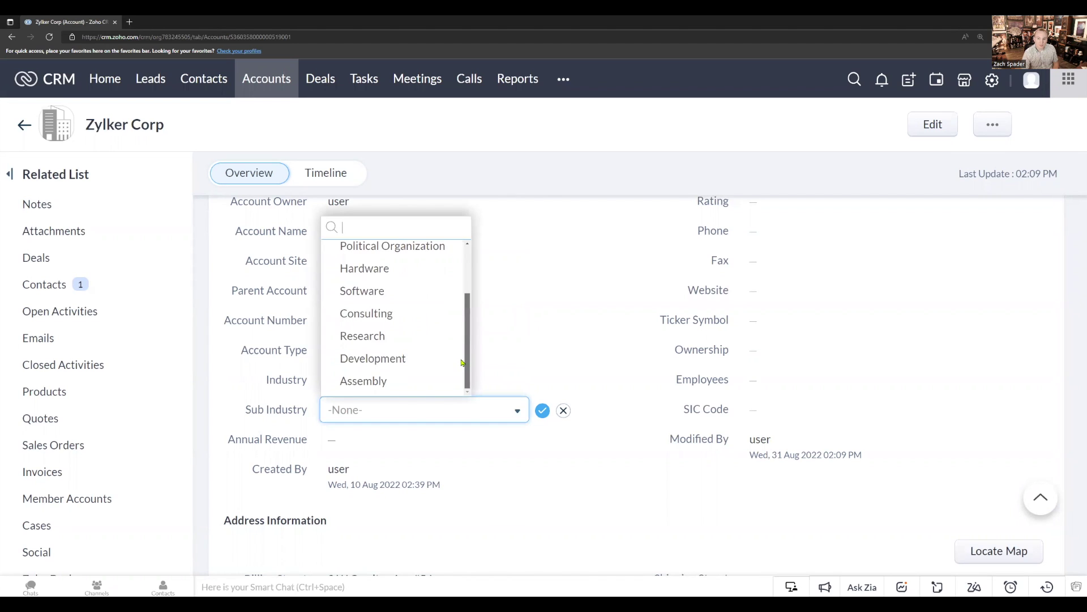
{"action": "scroll", "coordinate": [463, 343], "scroll_direction": "up", "scroll_amount": 3}
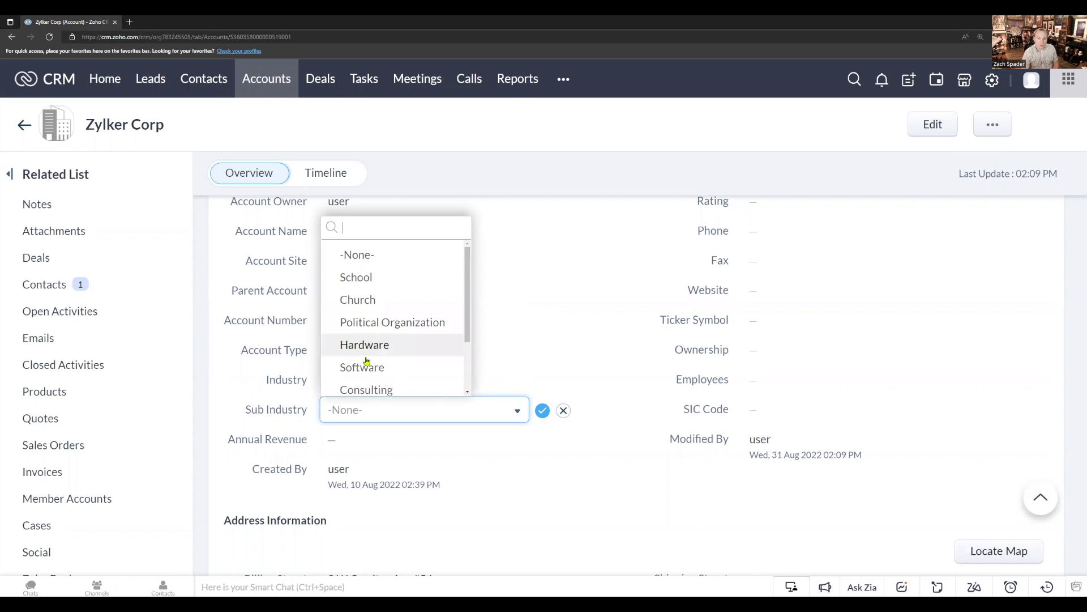
{"action": "scroll", "coordinate": [434, 356], "scroll_direction": "down", "scroll_amount": 3}
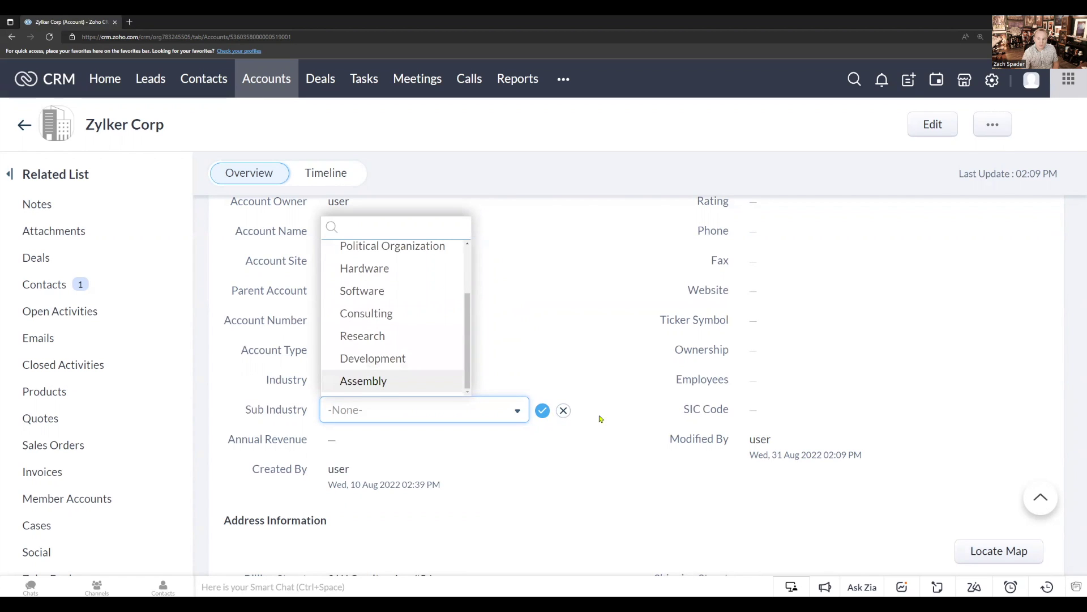
{"action": "left_click", "coordinate": [563, 410]}
Step: Save Industry as Non-Profit, recheck Sub Industry and leave it empty, then go to Setup
{"action": "left_click", "coordinate": [511, 381]}
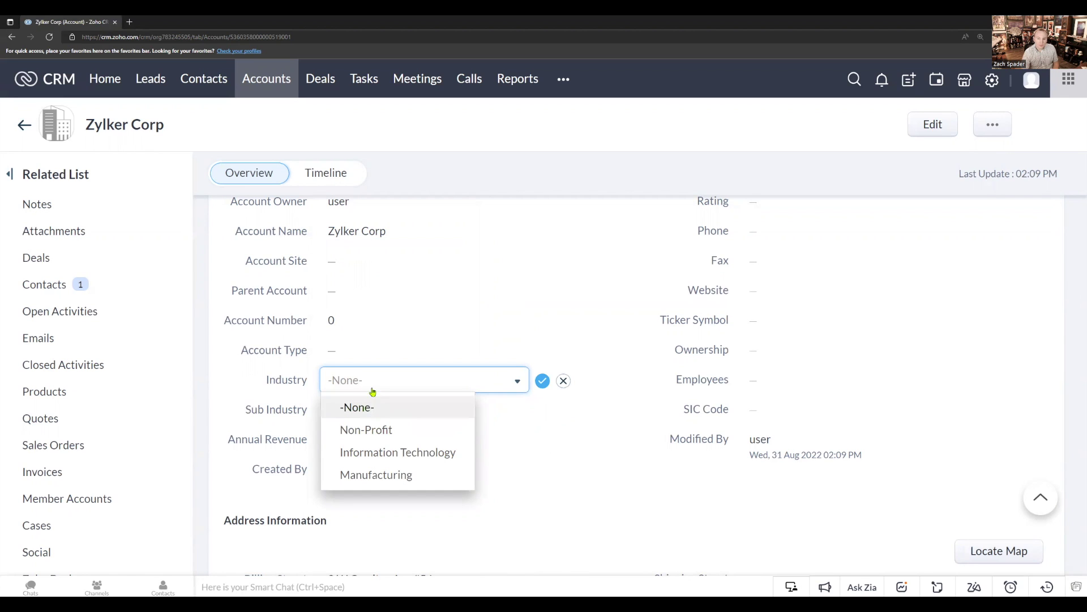
{"action": "left_click", "coordinate": [372, 430]}
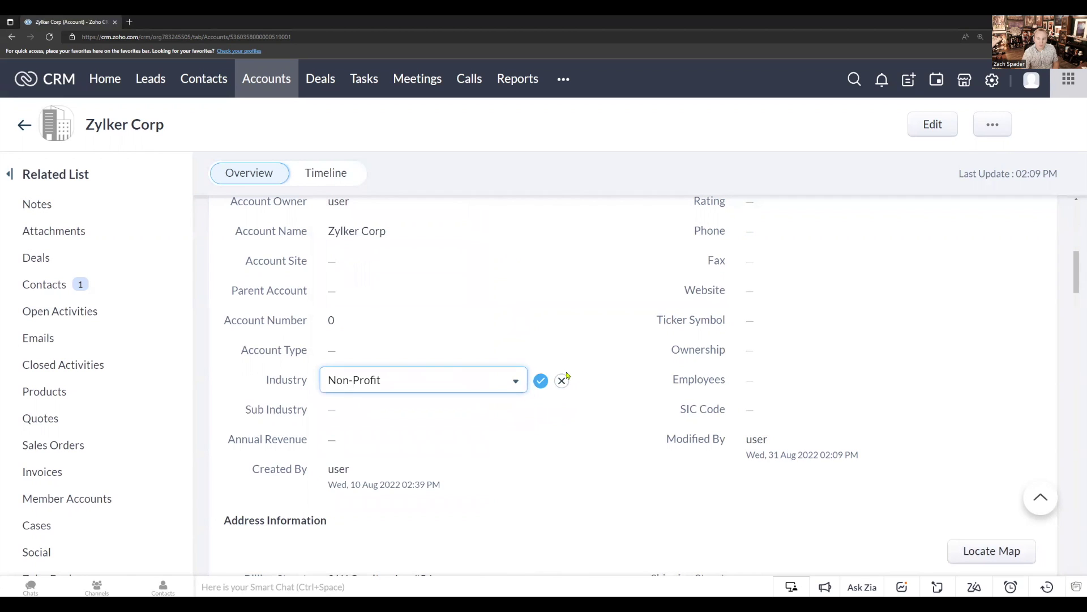
{"action": "left_click", "coordinate": [543, 380]}
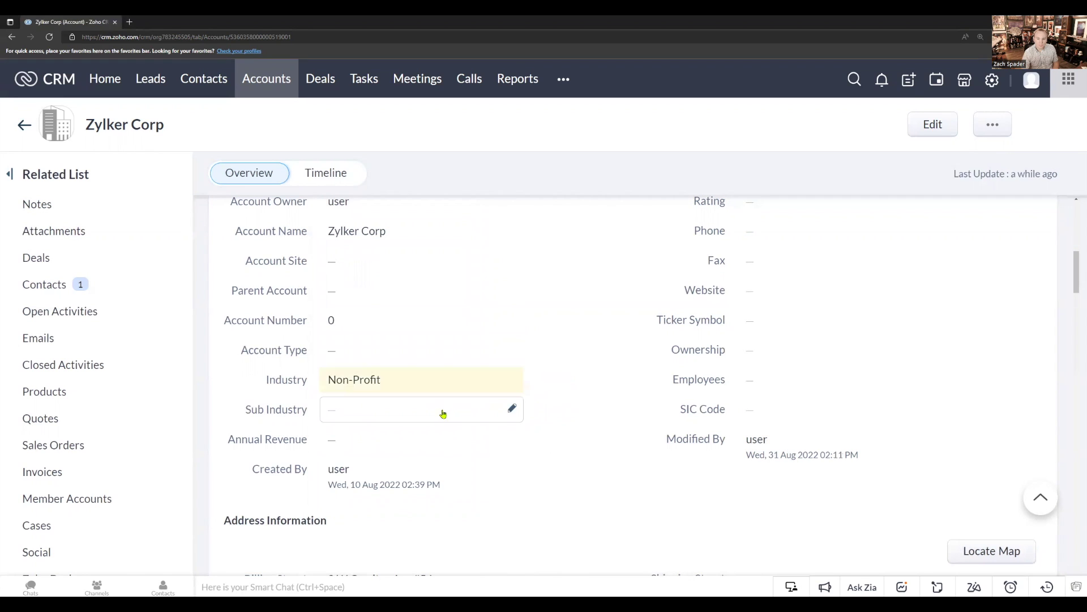
{"action": "left_click", "coordinate": [509, 409]}
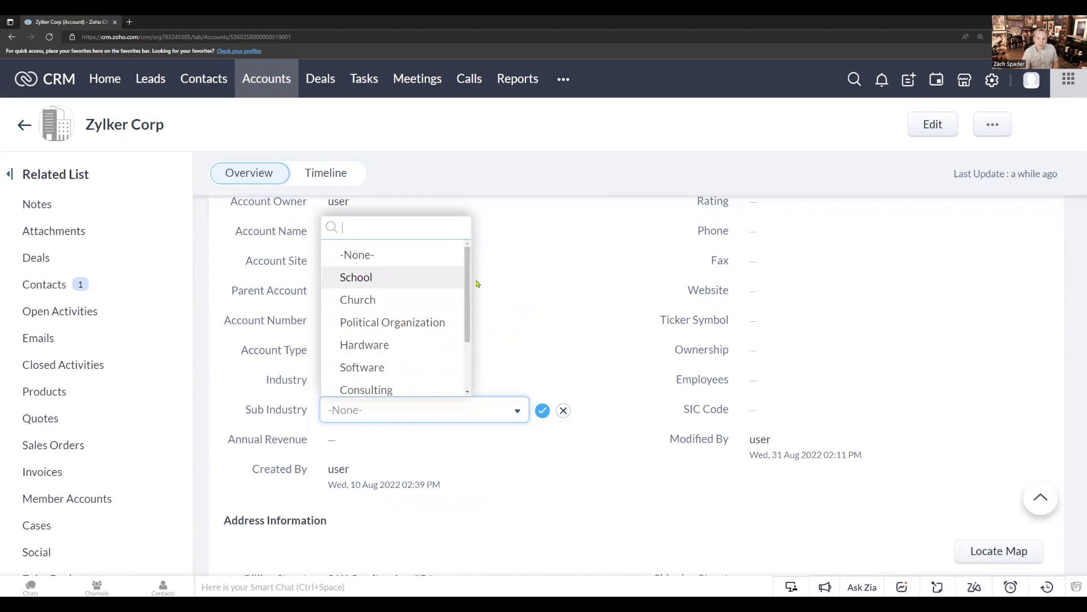
{"action": "mouse_move", "coordinate": [470, 282]}
{"action": "left_mouse_down"}
{"action": "mouse_move", "coordinate": [457, 344]}
{"action": "mouse_move", "coordinate": [468, 267]}
{"action": "left_mouse_up"}
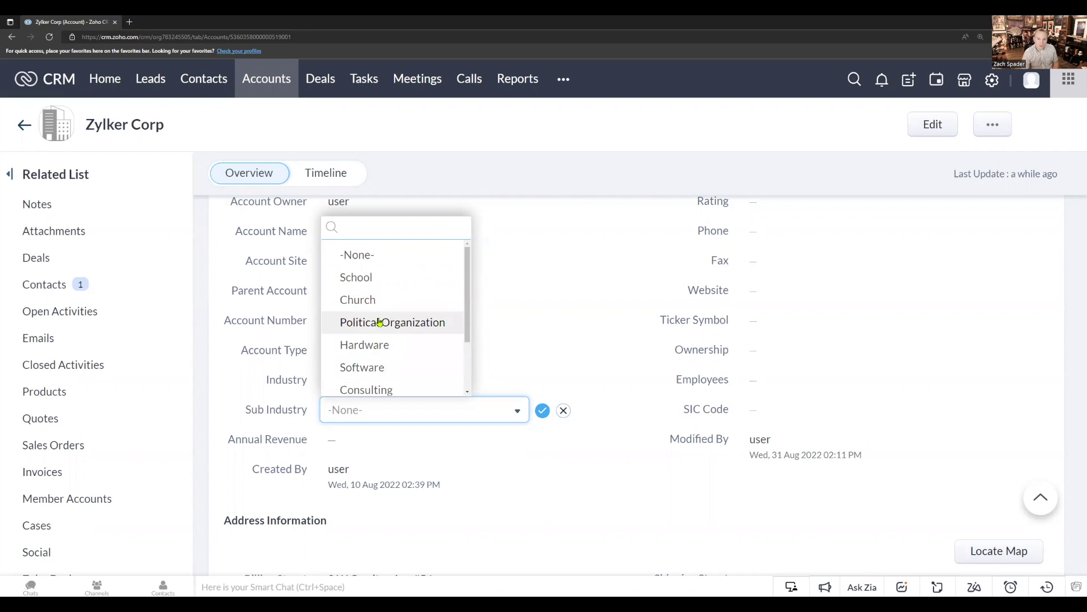
{"action": "left_click", "coordinate": [562, 410]}
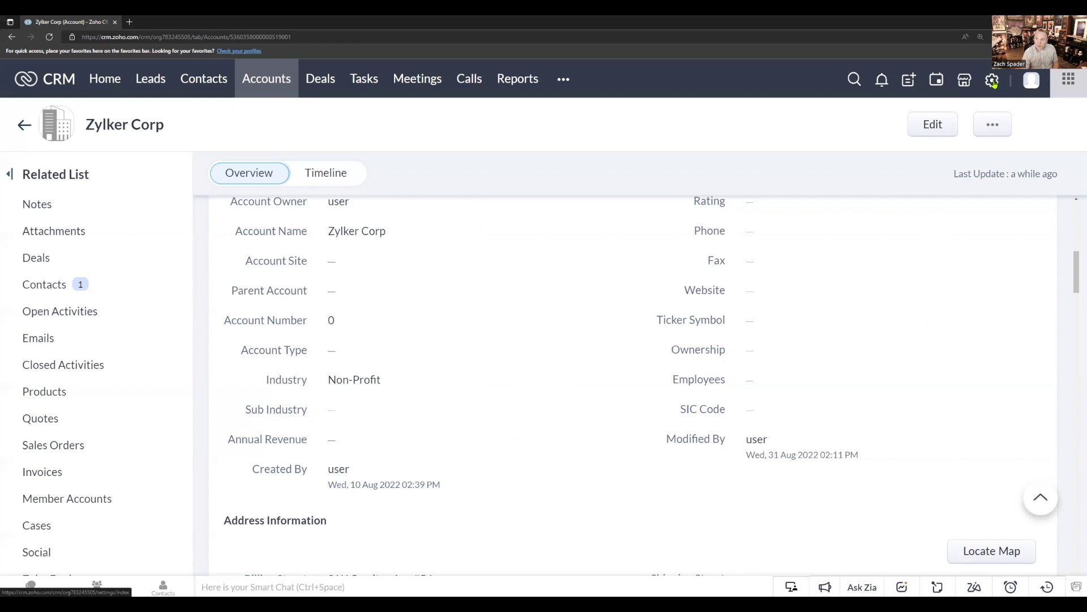
{"action": "left_click", "coordinate": [993, 81]}
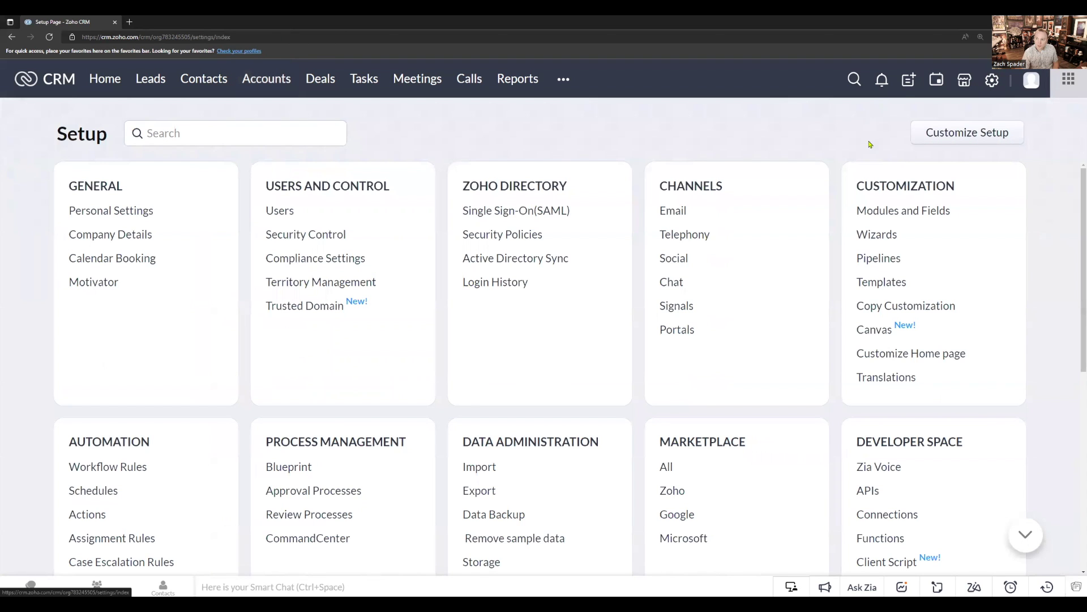
Step: Open Map Dependency Fields for the Accounts module under Modules and Fields
{"action": "left_click", "coordinate": [890, 213]}
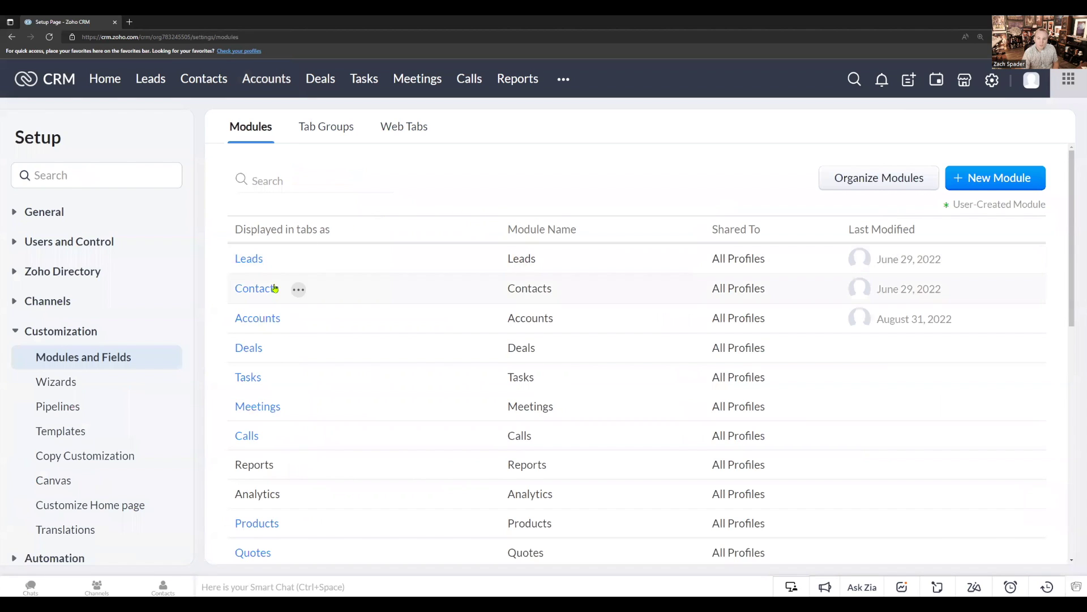
{"action": "mouse_move", "coordinate": [256, 322]}
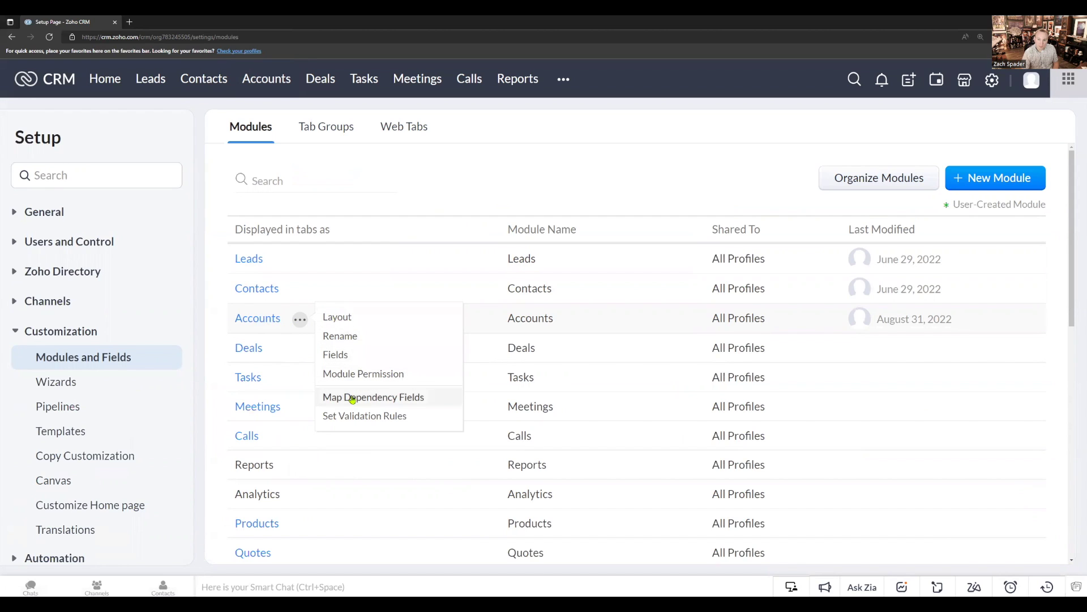
{"action": "left_click", "coordinate": [353, 399]}
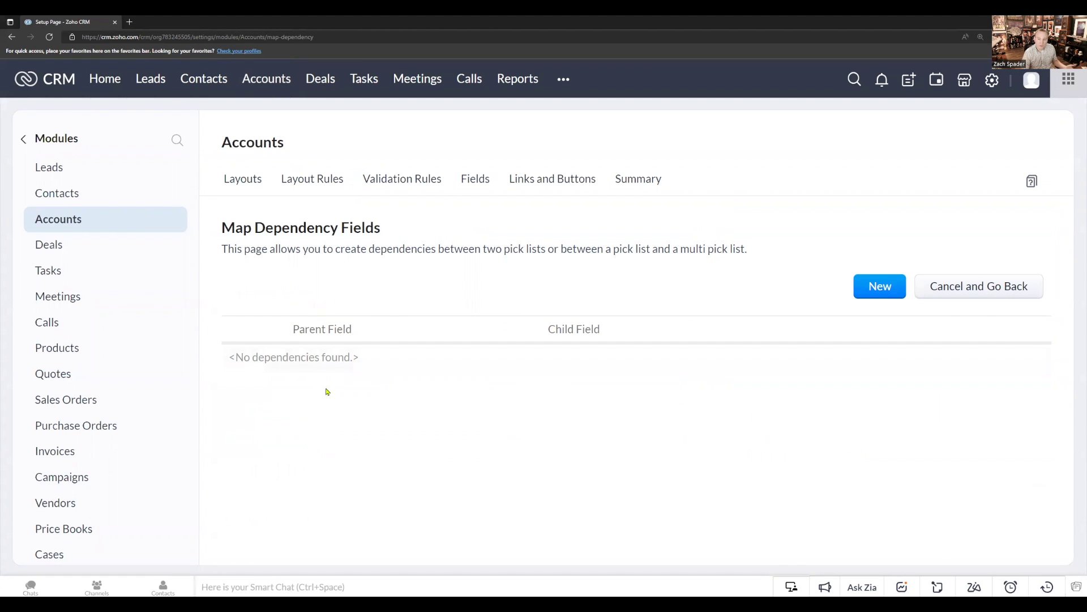
Step: Create a new dependency with Industry as parent and Sub Industry as child, then continue to mapping
{"action": "left_click", "coordinate": [885, 284]}
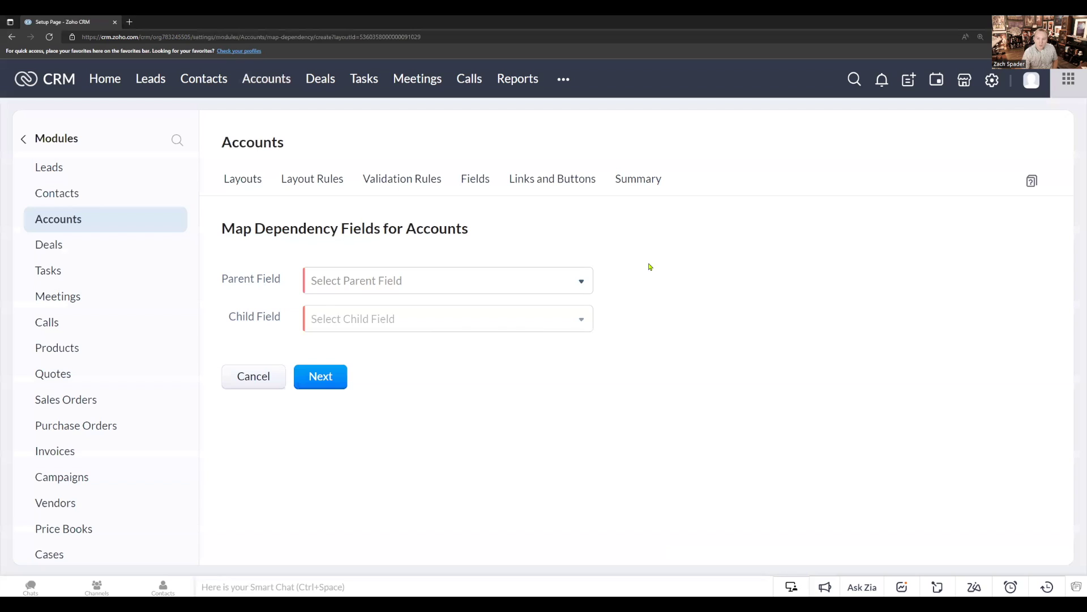
{"action": "left_click", "coordinate": [575, 280]}
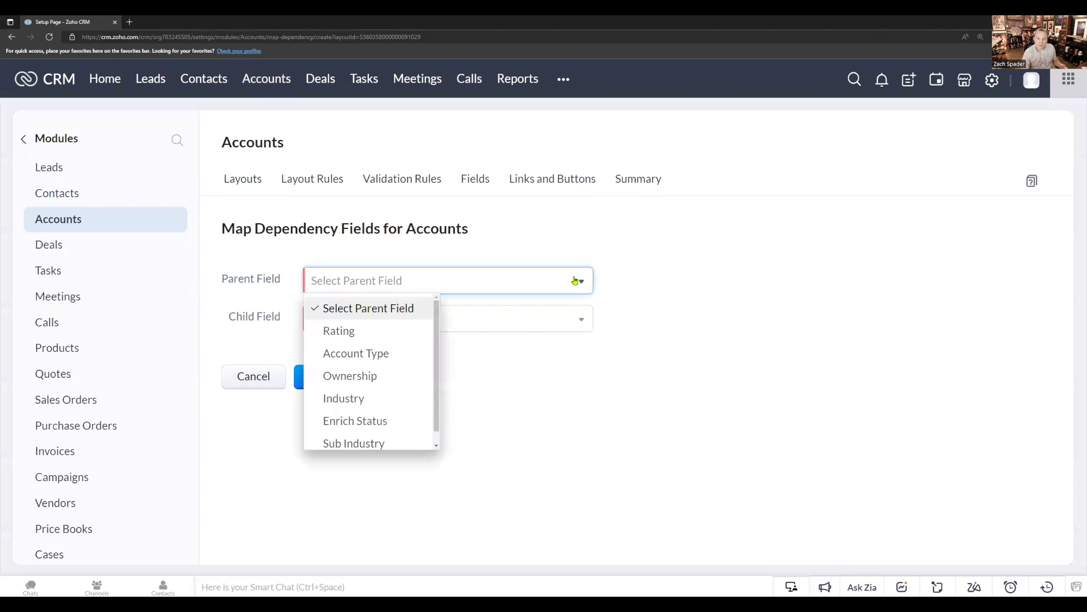
{"action": "left_click", "coordinate": [351, 398]}
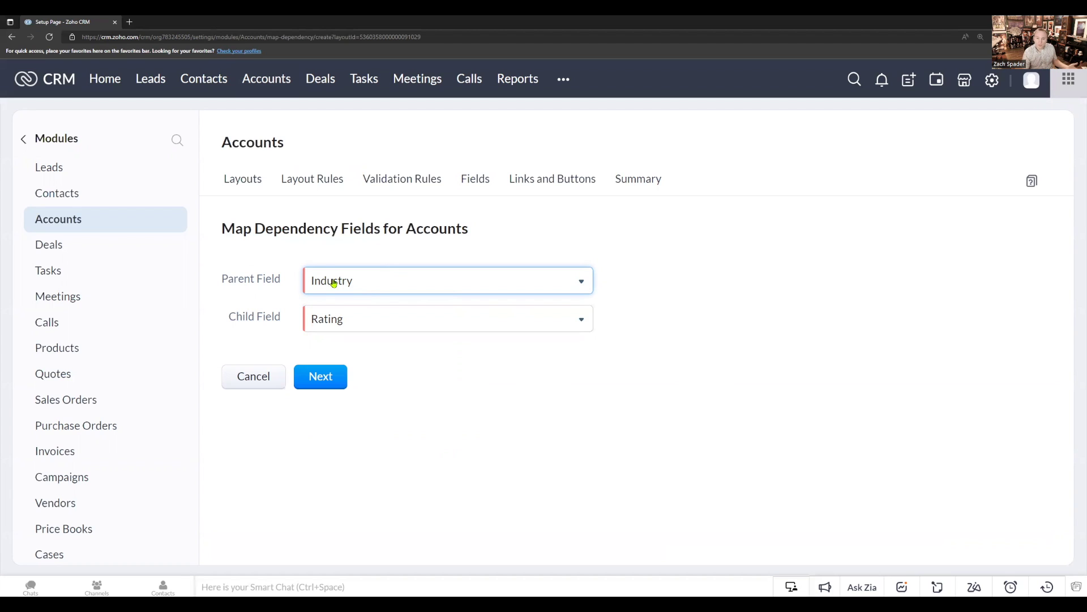
{"action": "left_click", "coordinate": [343, 325]}
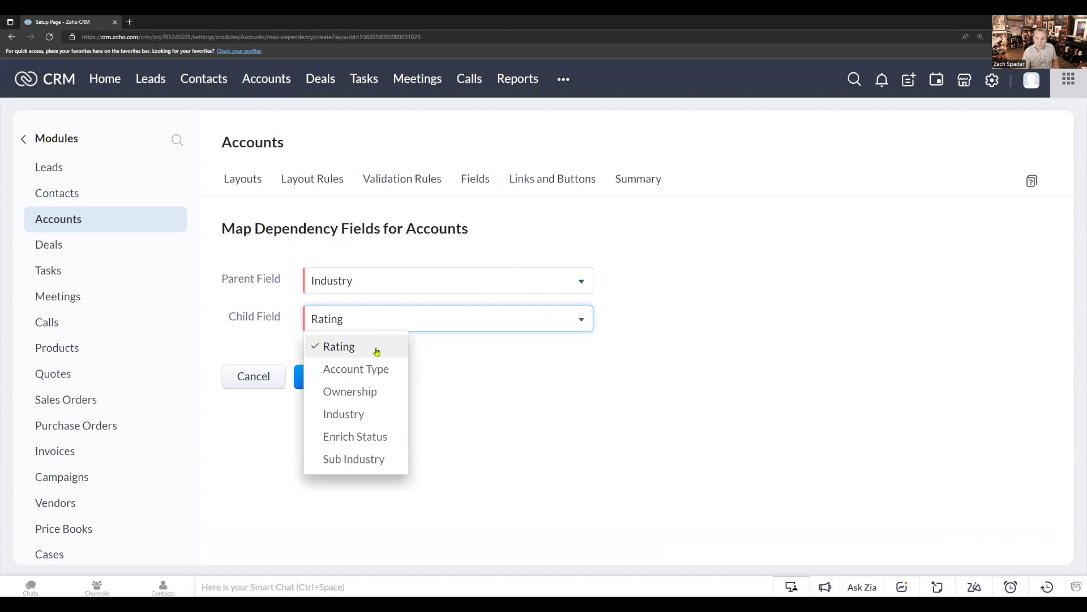
{"action": "left_click", "coordinate": [346, 462]}
{"action": "left_click", "coordinate": [316, 387]}
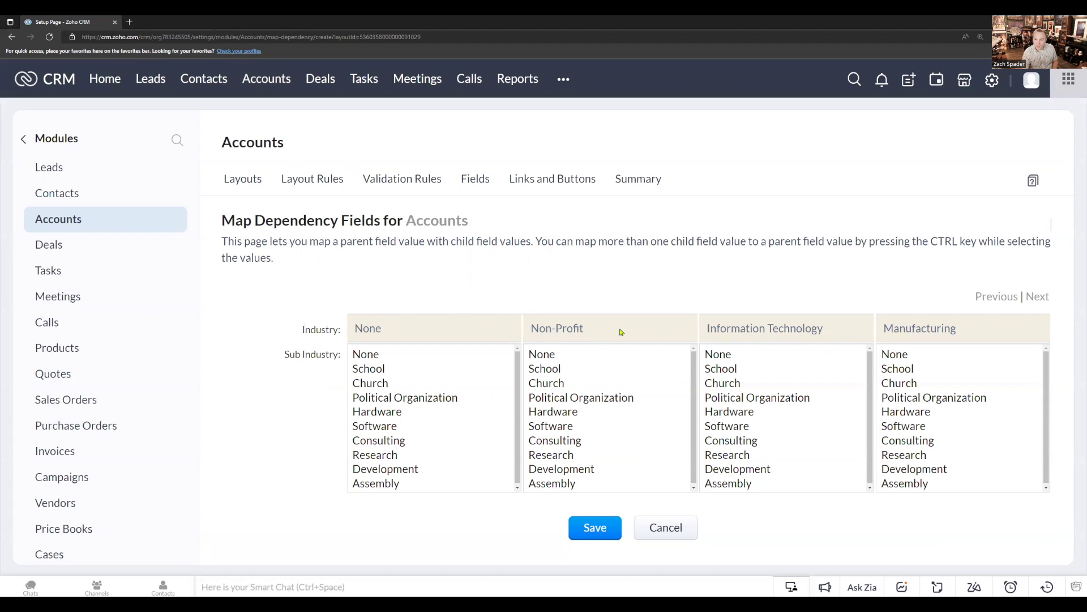
Step: Clear the stray highlight and map School, Church and Political Organization to Non-Profit
{"action": "left_click_drag", "start_coordinate": [708, 327], "coordinate": [839, 334]}
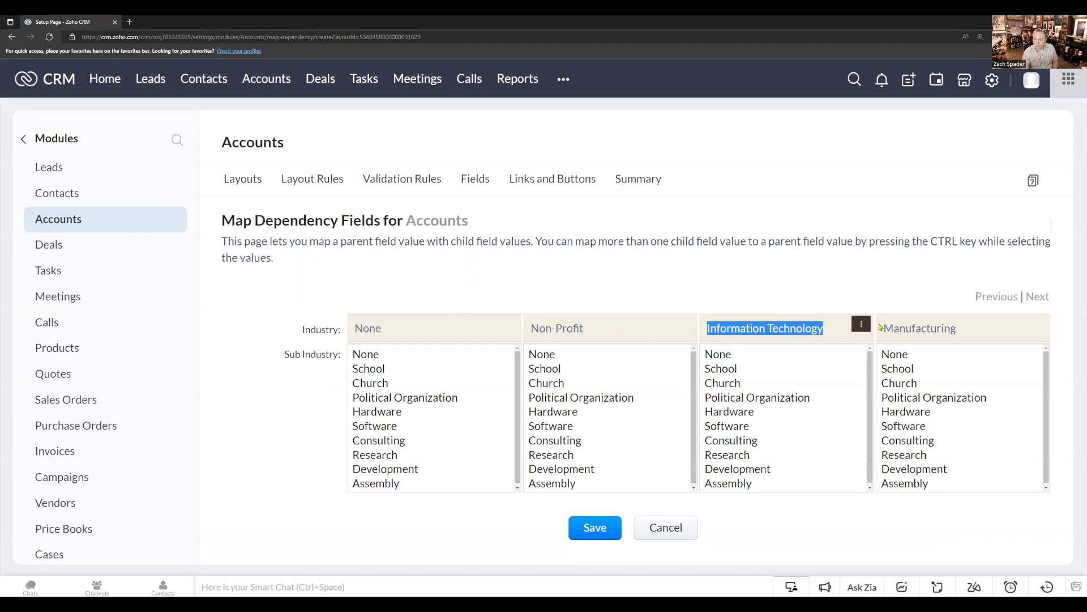
{"action": "left_click", "coordinate": [940, 327]}
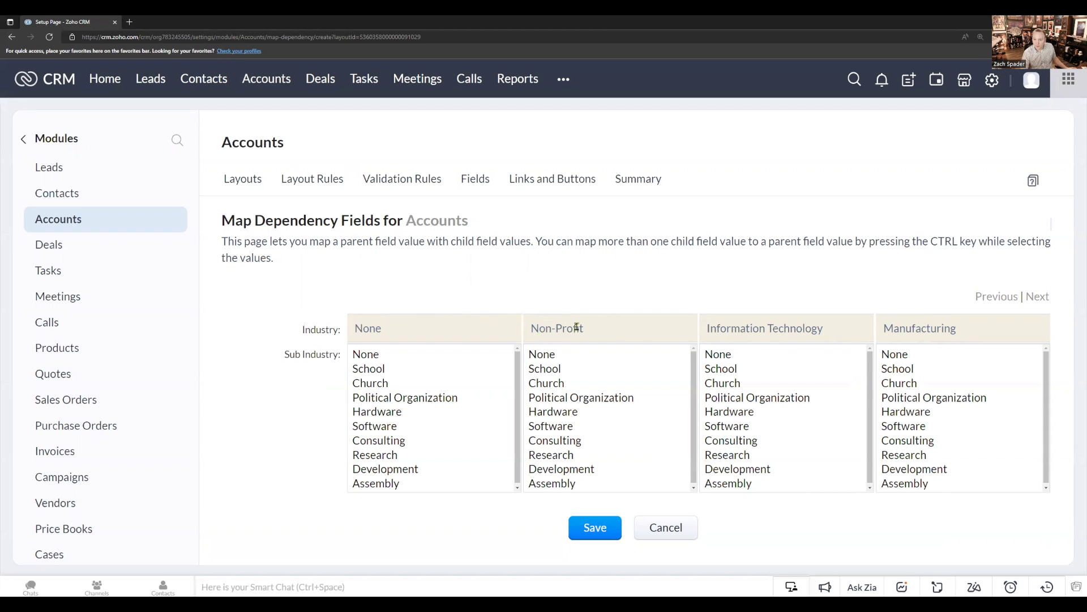
{"action": "left_click", "coordinate": [558, 372]}
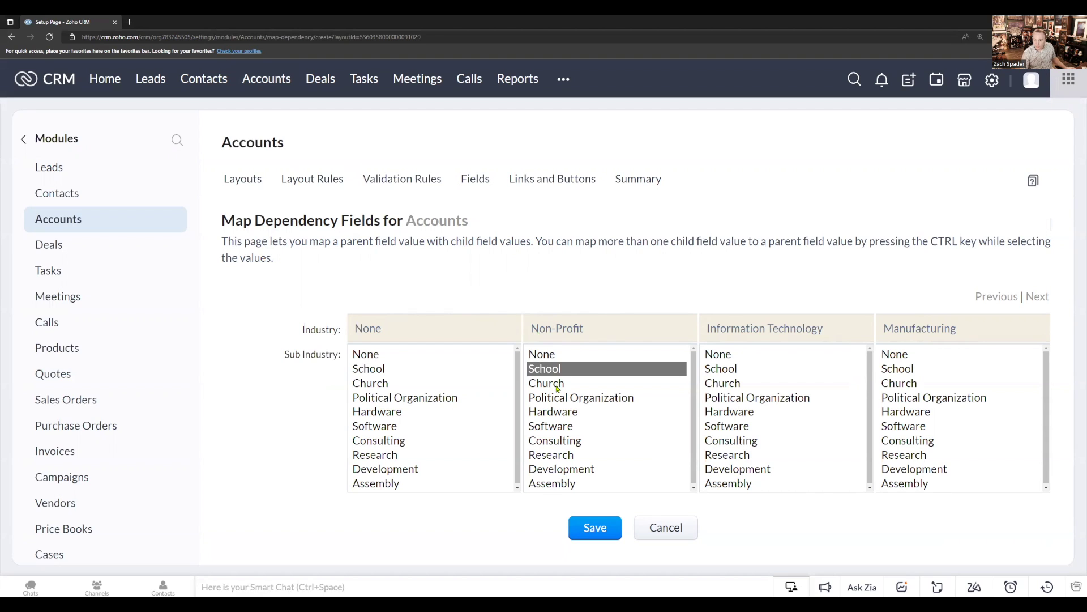
{"action": "left_click", "coordinate": [558, 387], "text": "ctrl"}
{"action": "left_click", "coordinate": [560, 399], "text": "ctrl"}
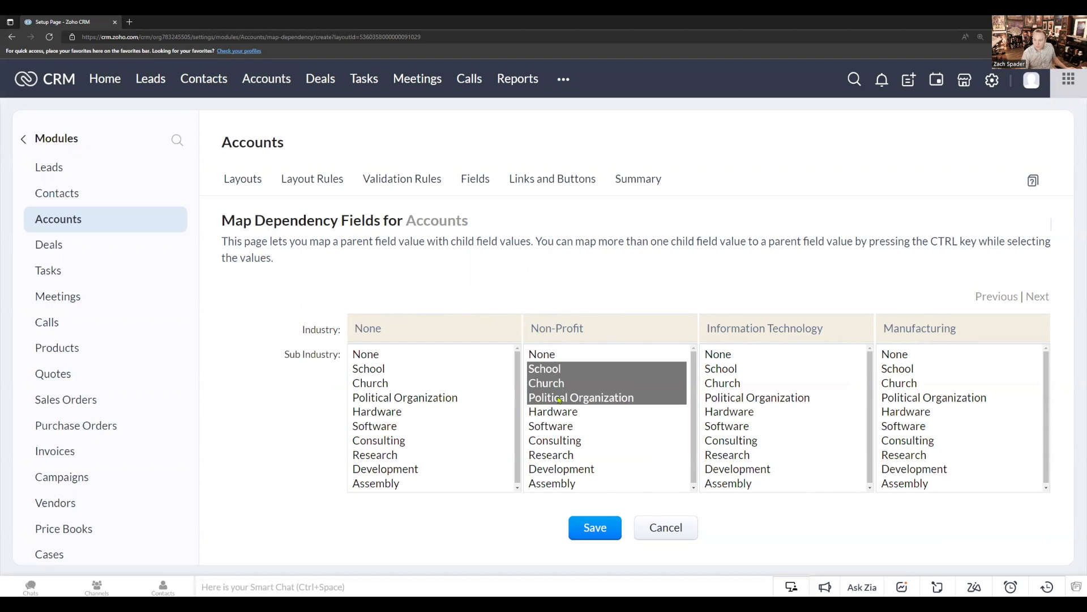
Step: Map Hardware, Software and Consulting to Information Technology
{"action": "left_click", "coordinate": [732, 415]}
{"action": "left_click", "coordinate": [733, 426], "text": "ctrl"}
{"action": "left_click", "coordinate": [734, 441], "text": "ctrl"}
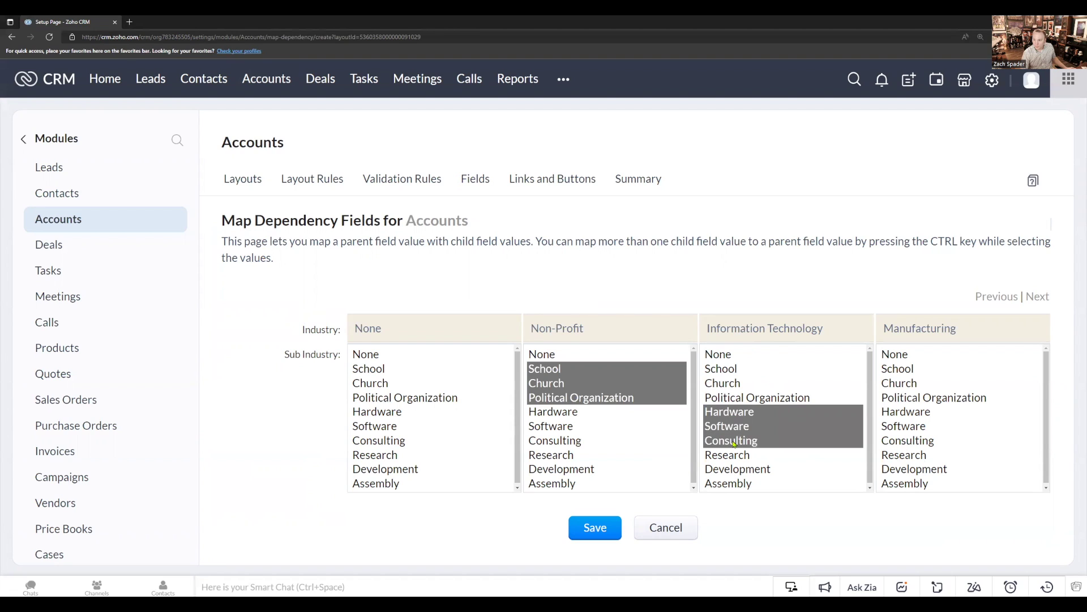
Step: Map Research, Development and Assembly to Manufacturing and save the dependency
{"action": "left_click", "coordinate": [904, 456]}
{"action": "left_click", "coordinate": [906, 471], "text": "ctrl"}
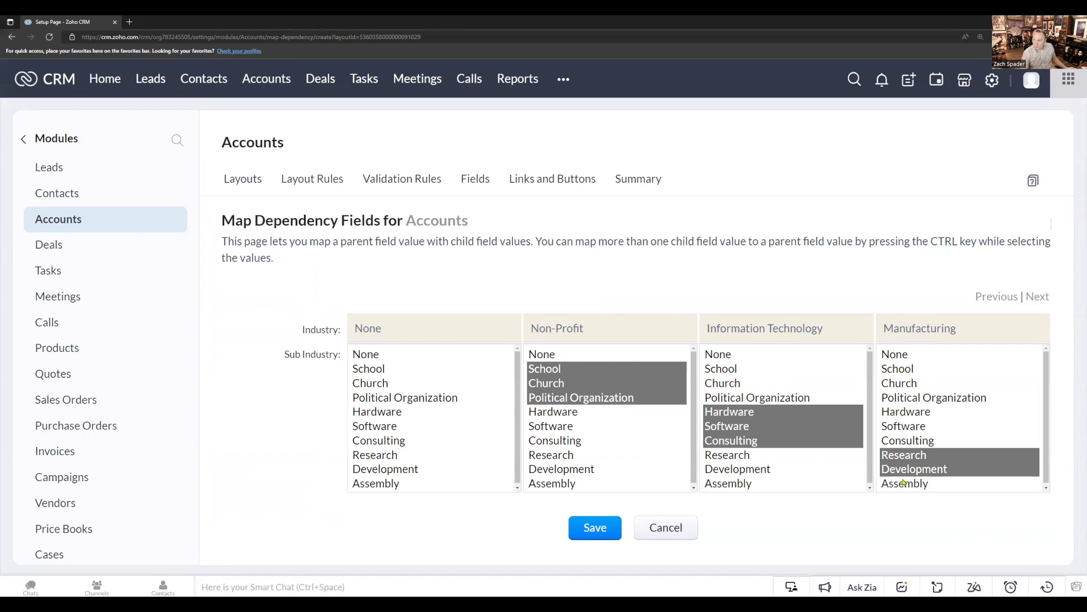
{"action": "left_click", "coordinate": [905, 486], "text": "ctrl"}
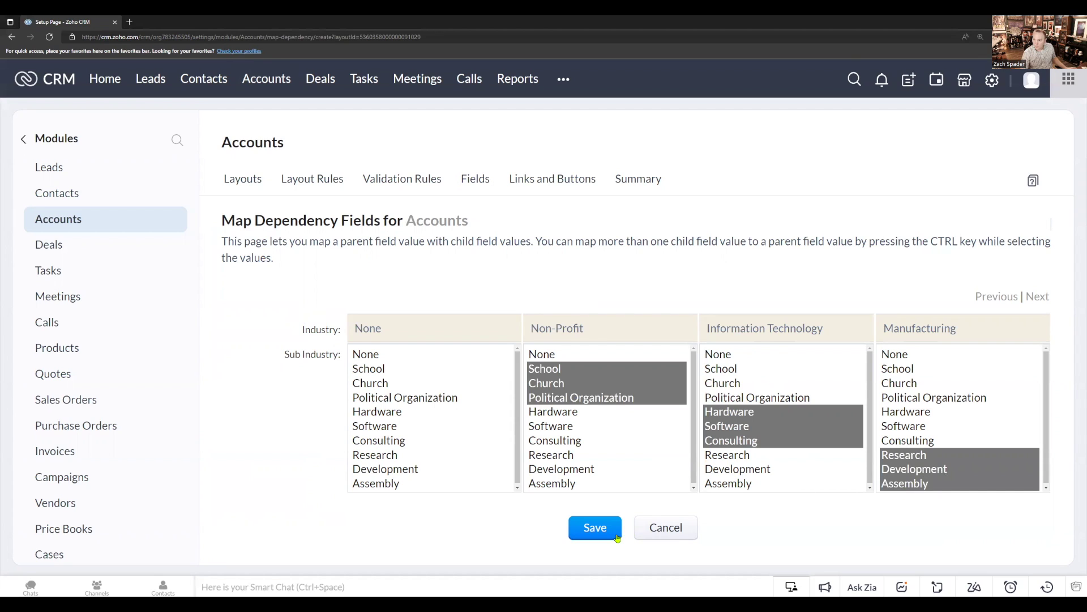
{"action": "left_click", "coordinate": [595, 528]}
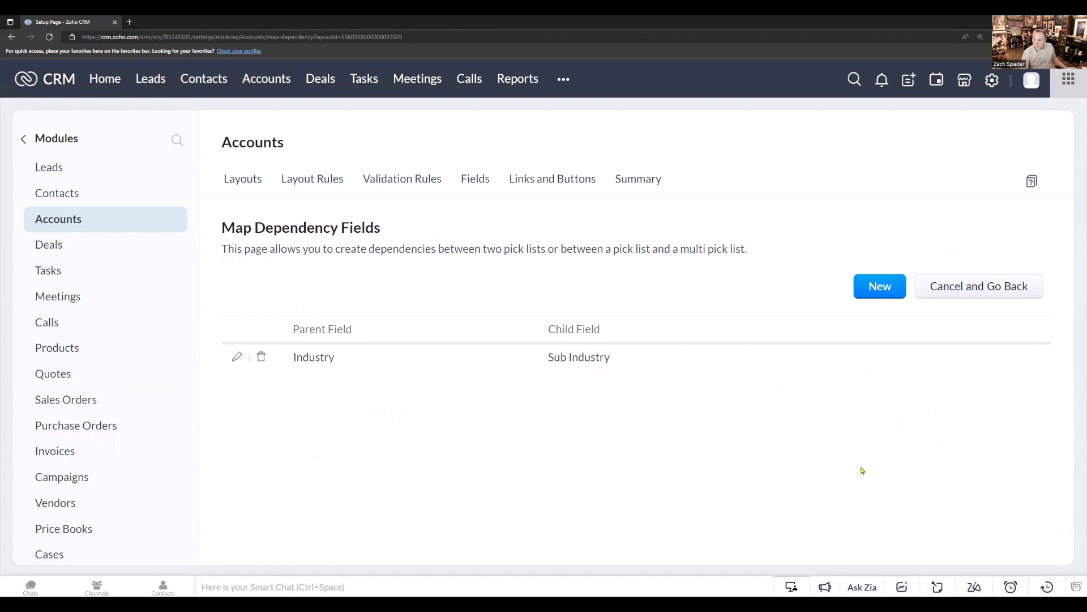
Step: Reopen the Zylker Corp account from Recent Items
{"action": "left_click", "coordinate": [1048, 587]}
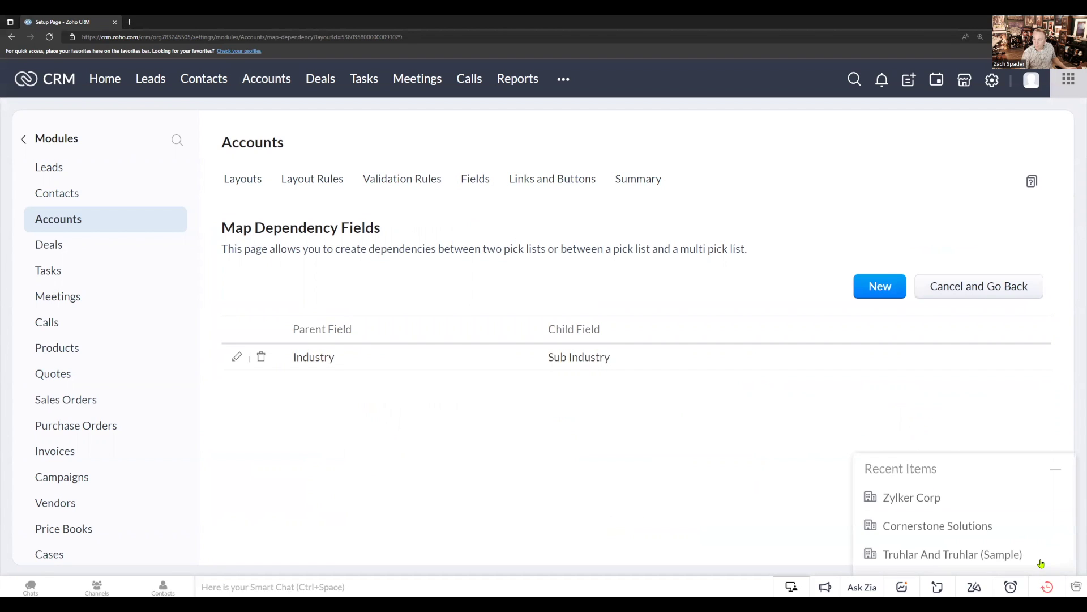
{"action": "left_click", "coordinate": [933, 339]}
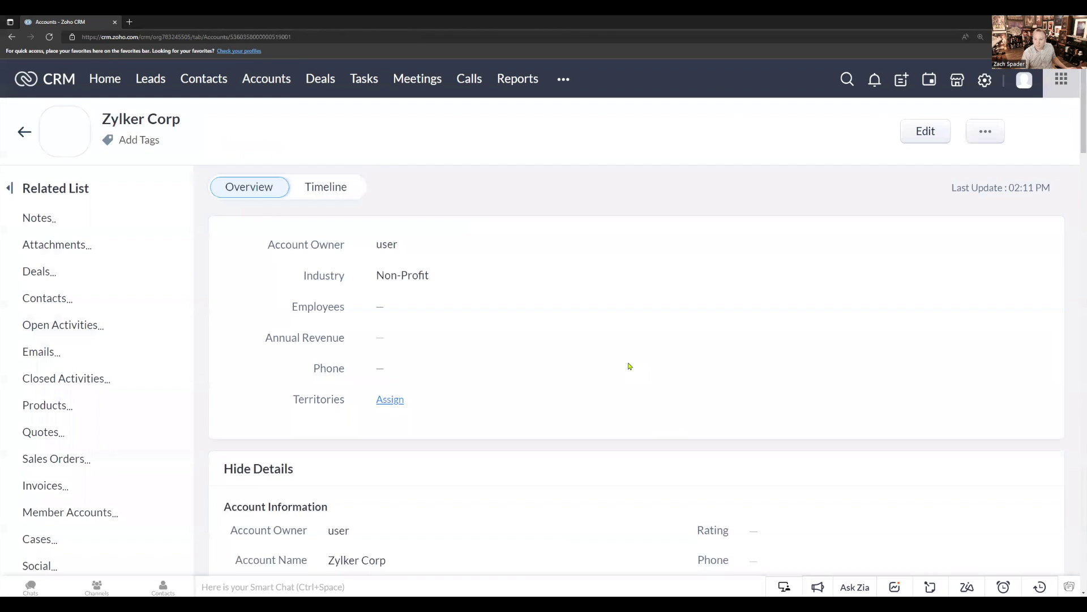
{"action": "scroll", "coordinate": [365, 354], "scroll_direction": "down", "scroll_amount": 10}
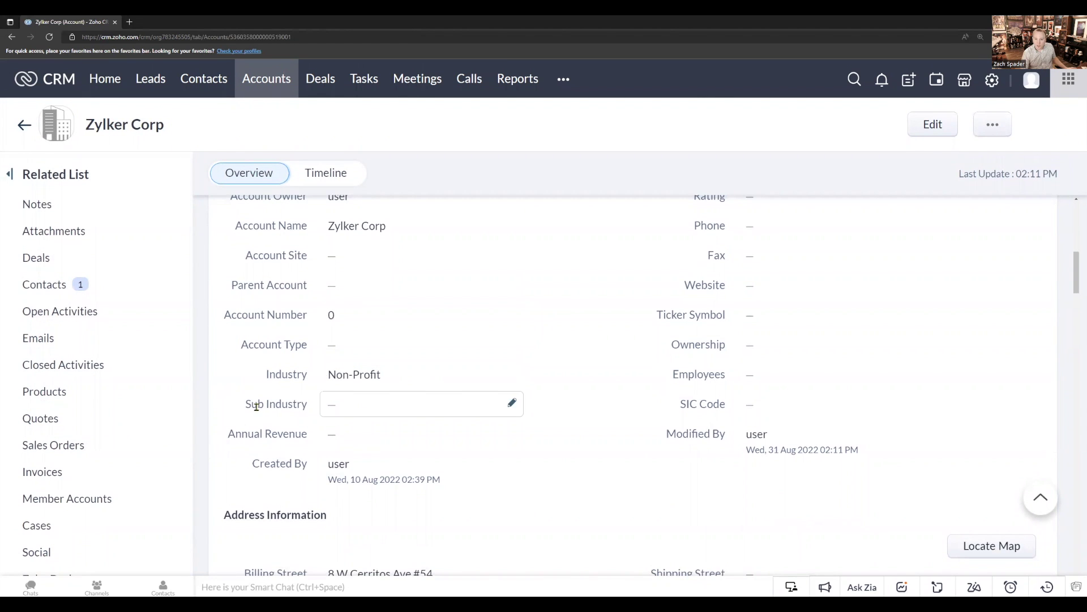
Step: Confirm Sub Industry offers only Non-Profit options, then open the full Edit Account form
{"action": "left_click", "coordinate": [513, 406]}
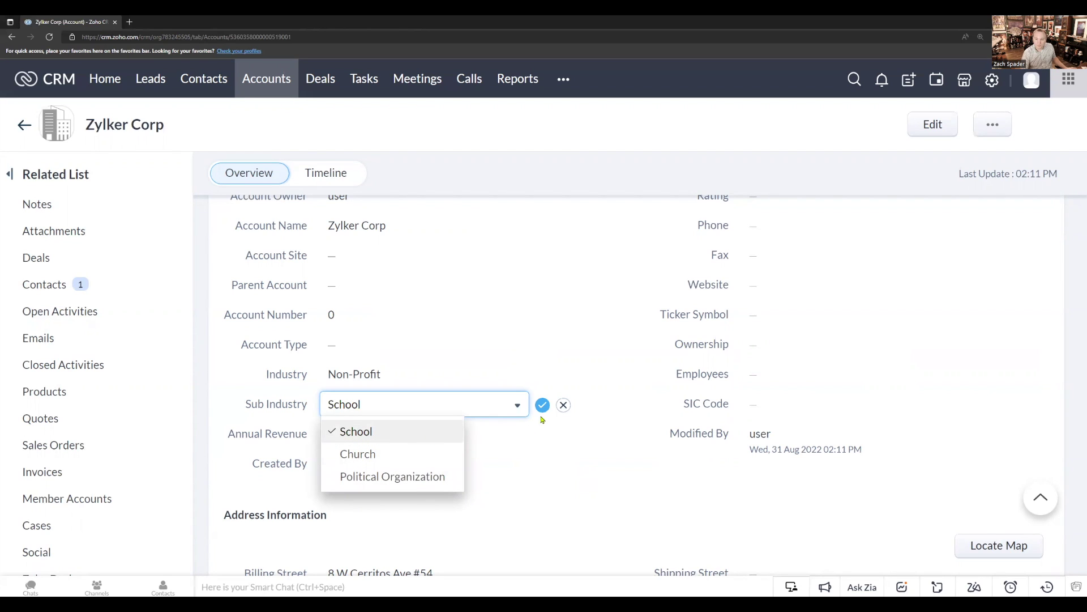
{"action": "left_click", "coordinate": [563, 405]}
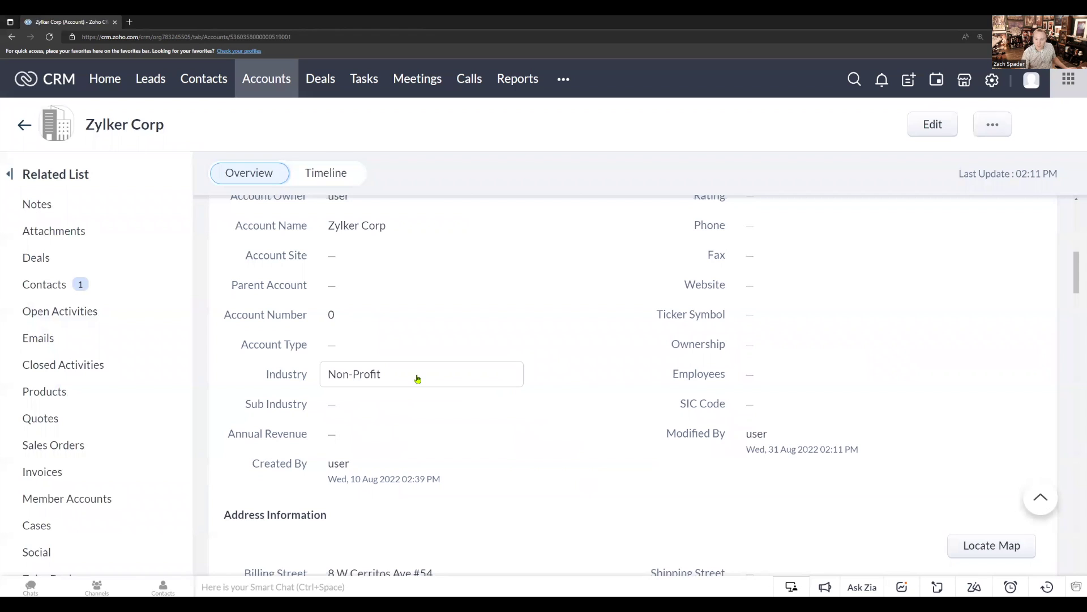
{"action": "left_click", "coordinate": [932, 126]}
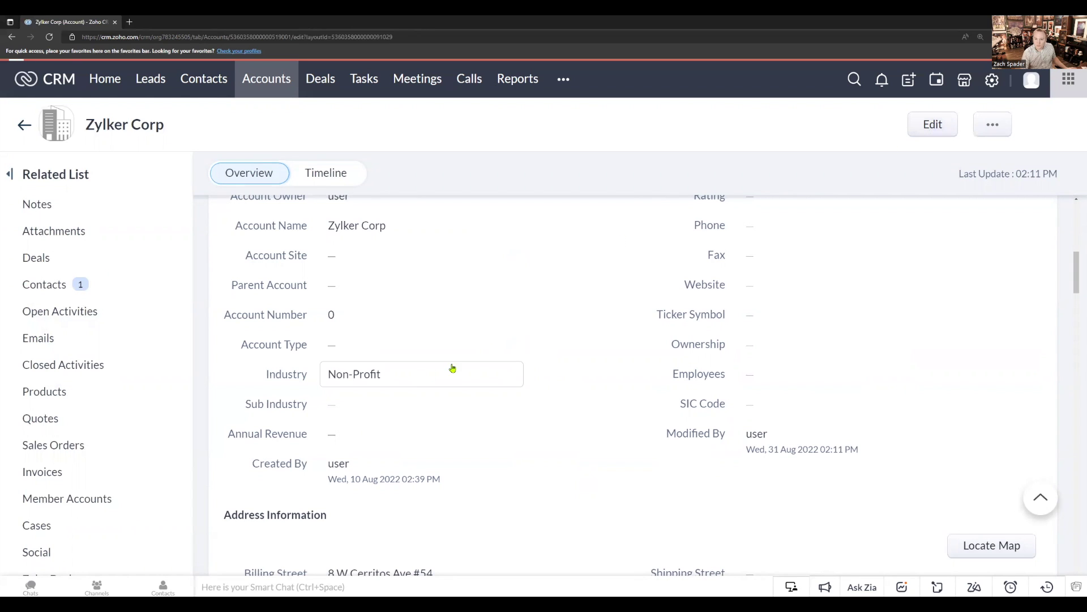
Step: Switch Industry to Information Technology and check its allowed Sub Industry options
{"action": "scroll", "coordinate": [316, 379], "scroll_direction": "down", "scroll_amount": 5}
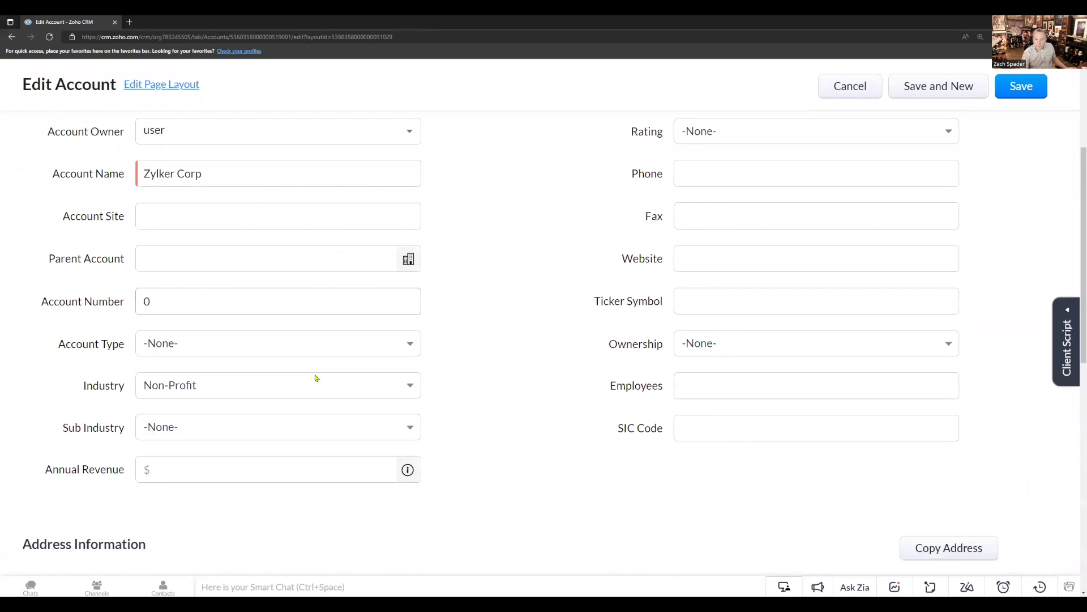
{"action": "left_click", "coordinate": [319, 281]}
{"action": "left_click", "coordinate": [225, 345]}
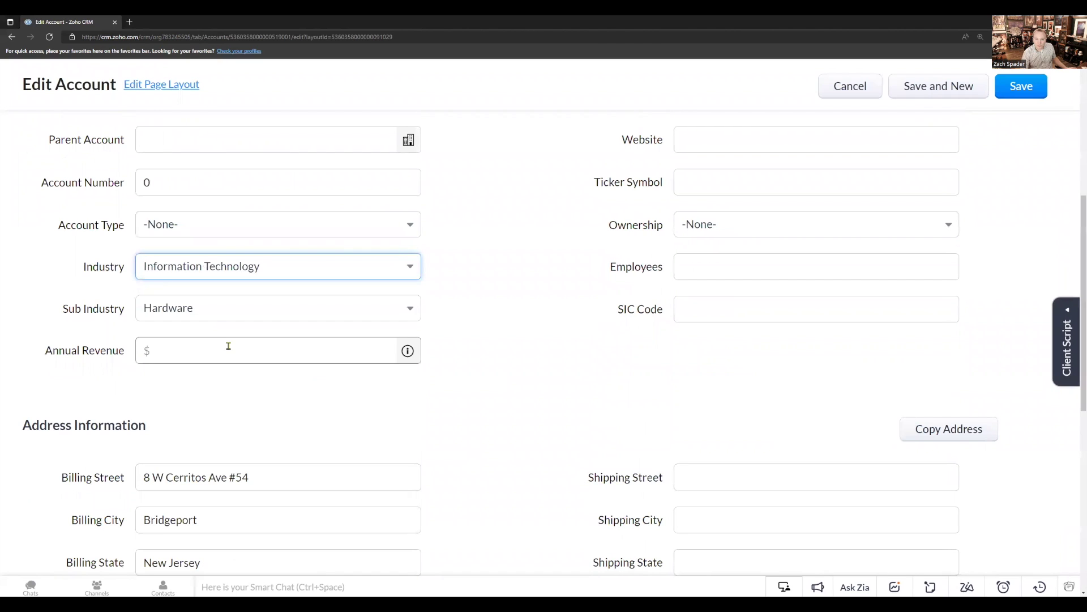
{"action": "left_click", "coordinate": [334, 311]}
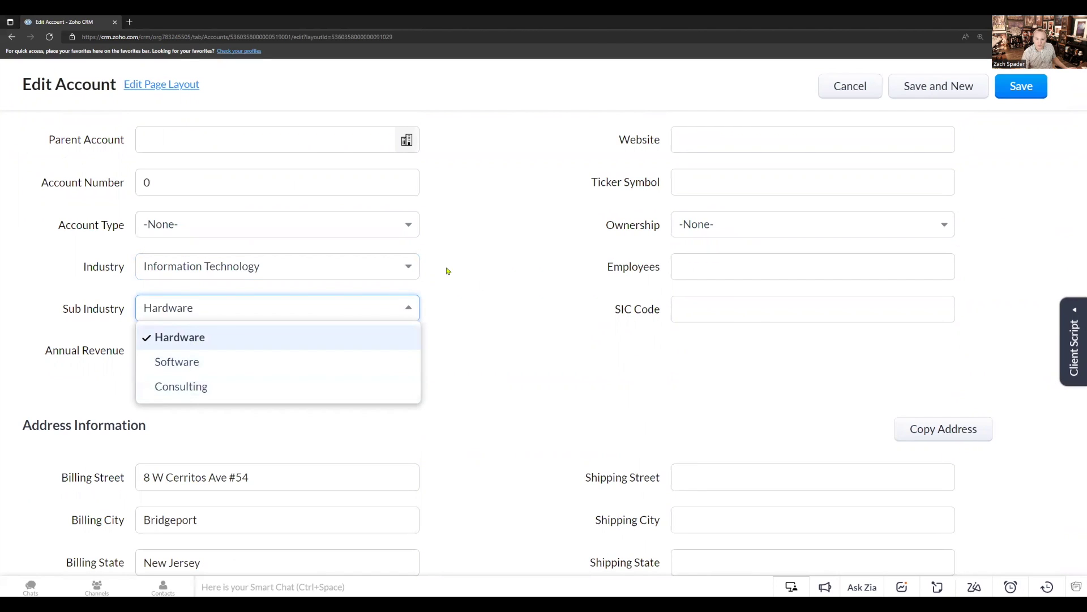
Step: Switch Industry to Manufacturing and verify Sub Industry shows only Research, Development and Assembly
{"action": "left_click", "coordinate": [383, 271]}
{"action": "left_click", "coordinate": [261, 370]}
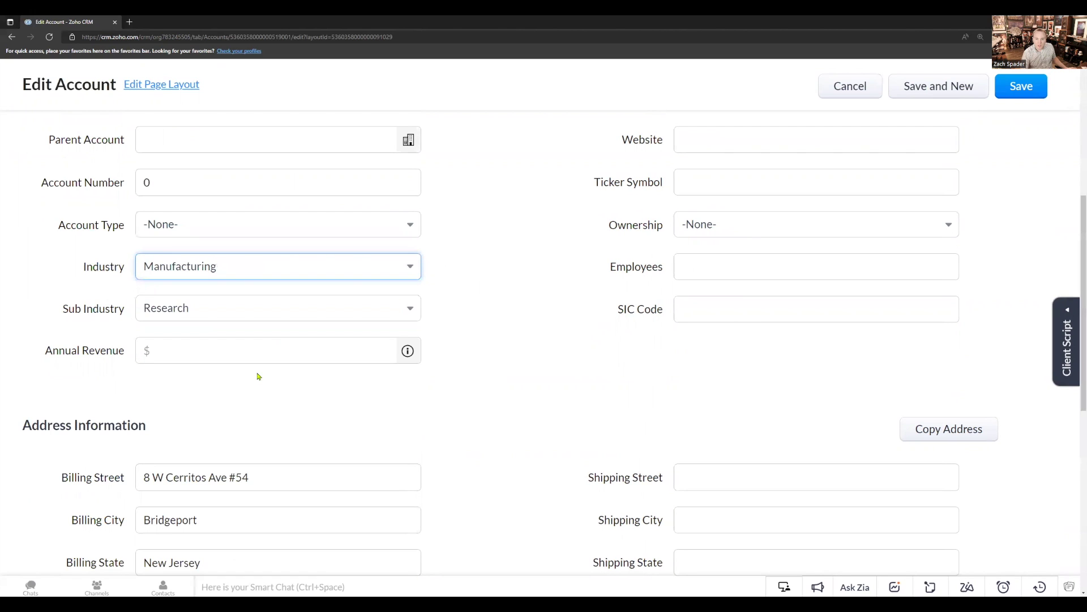
{"action": "left_click", "coordinate": [226, 313]}
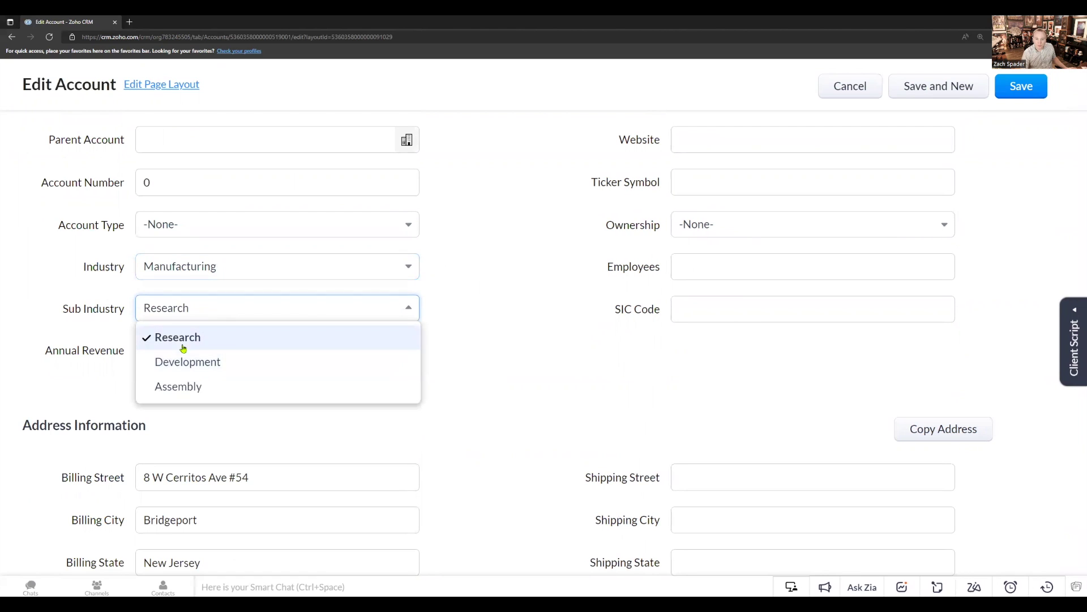